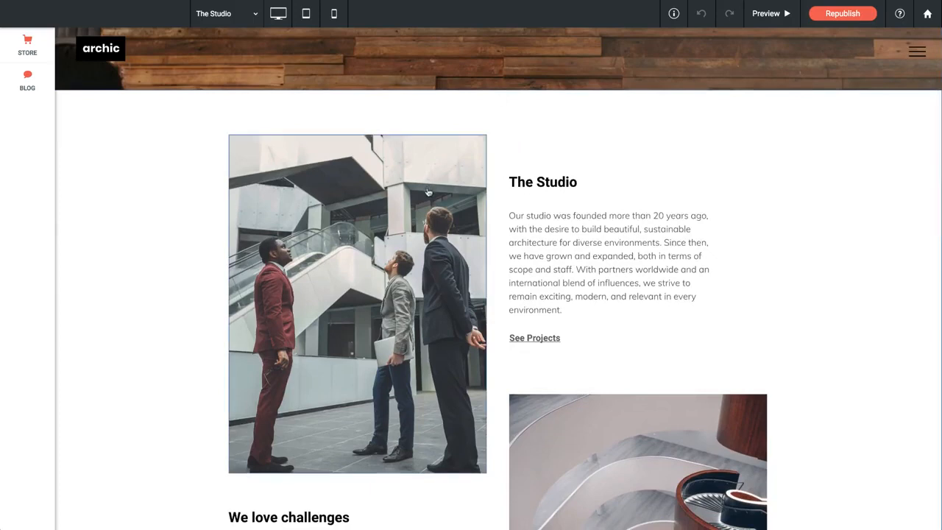
- Replace the team photo beside The Studio text with the site image architecture_lines_grey_pink-thumb.jpg
scroll(429, 193, "down", 1)
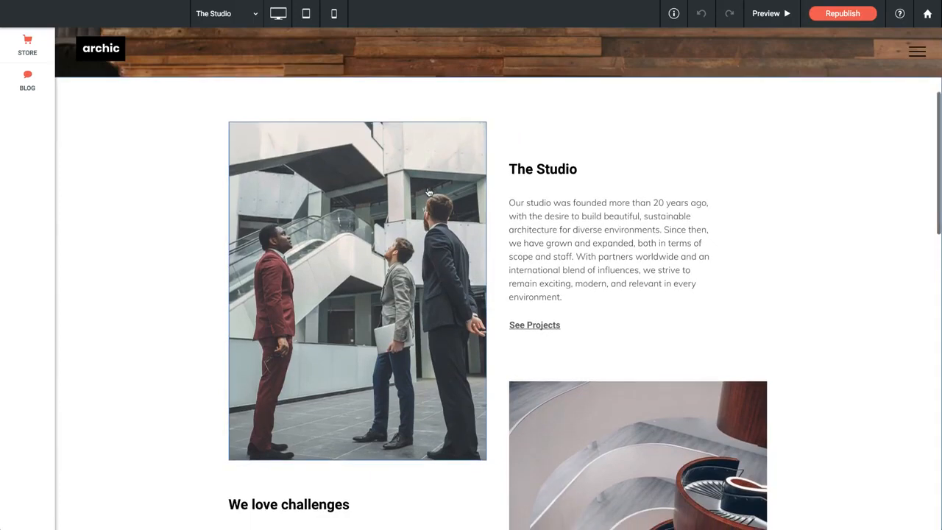
left_click(375, 190)
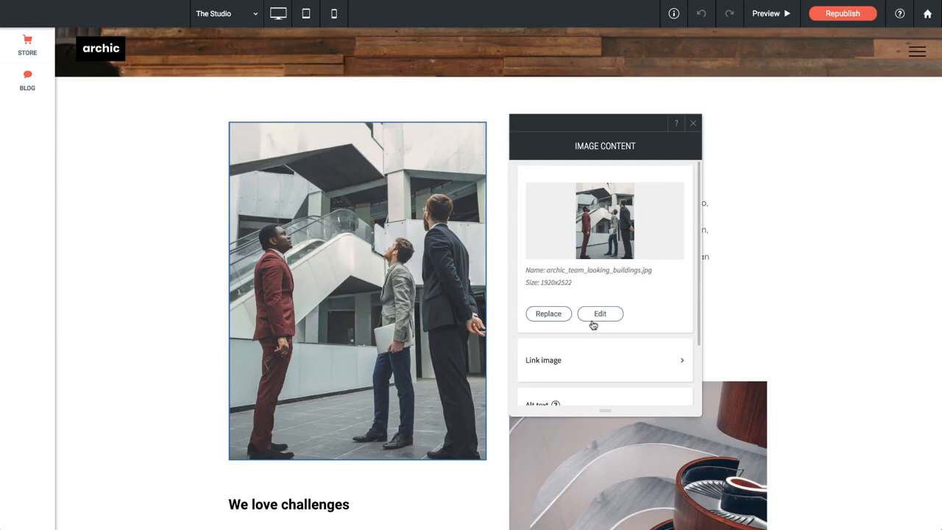
left_click(549, 315)
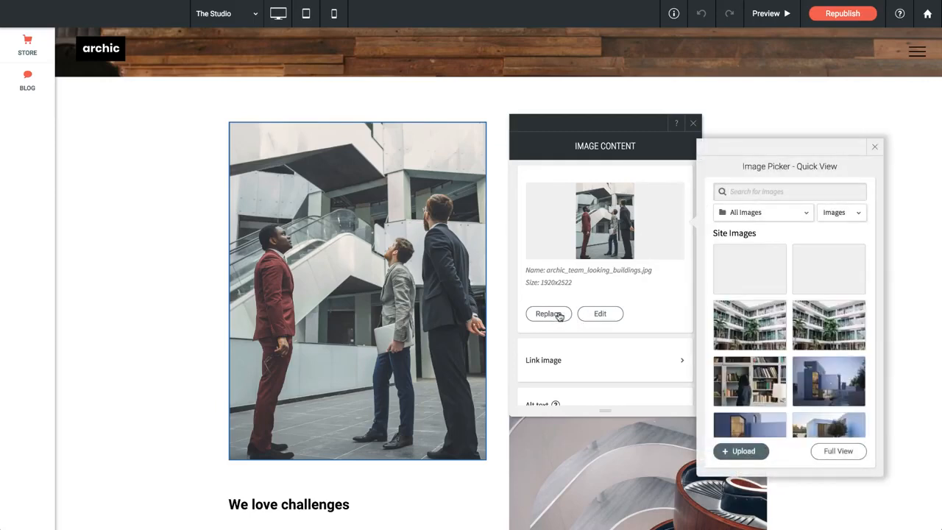
mouse_move(768, 287)
scroll(769, 287, "down", 1)
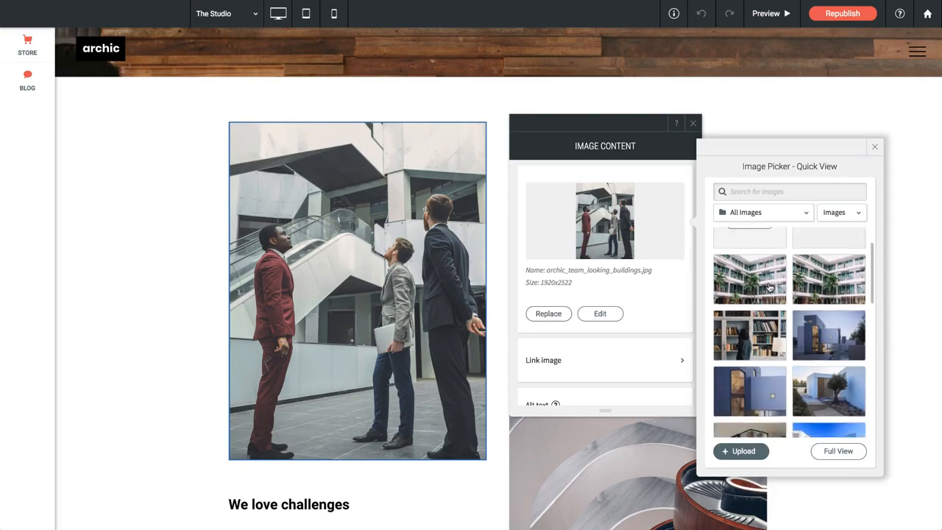
scroll(768, 287, "down", 1)
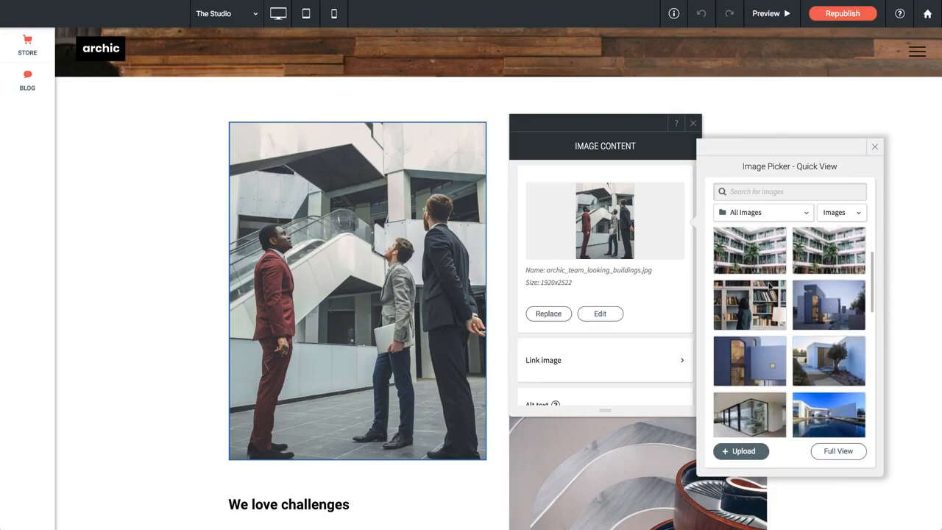
scroll(787, 279, "down", 1)
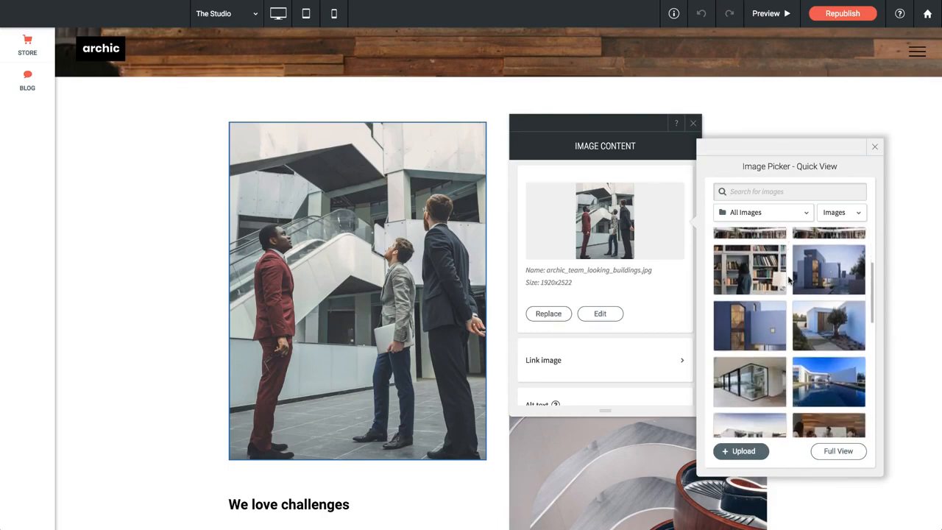
scroll(788, 279, "down", 5)
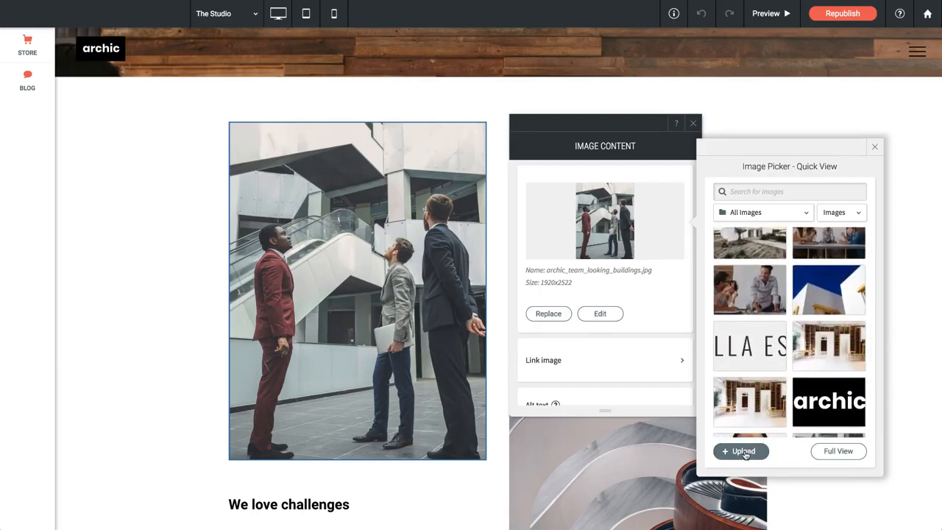
left_click(838, 451)
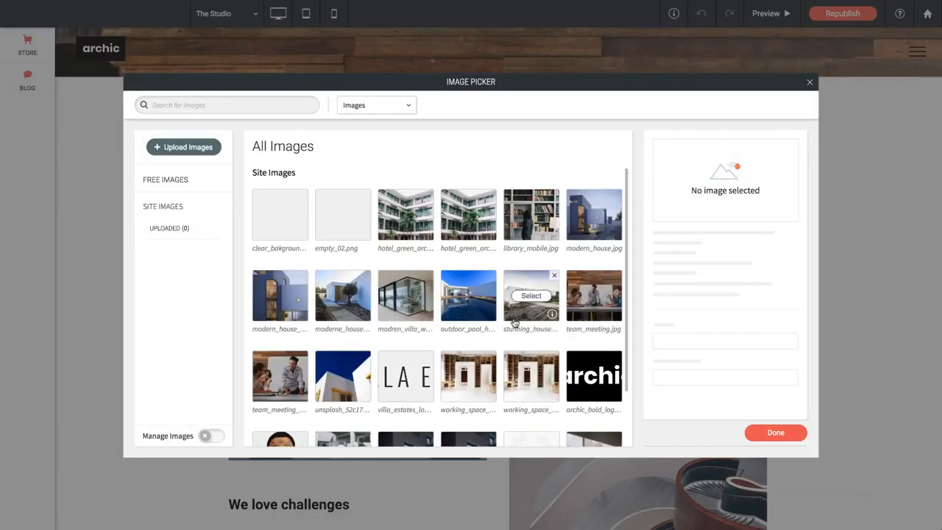
scroll(513, 322, "down", 2)
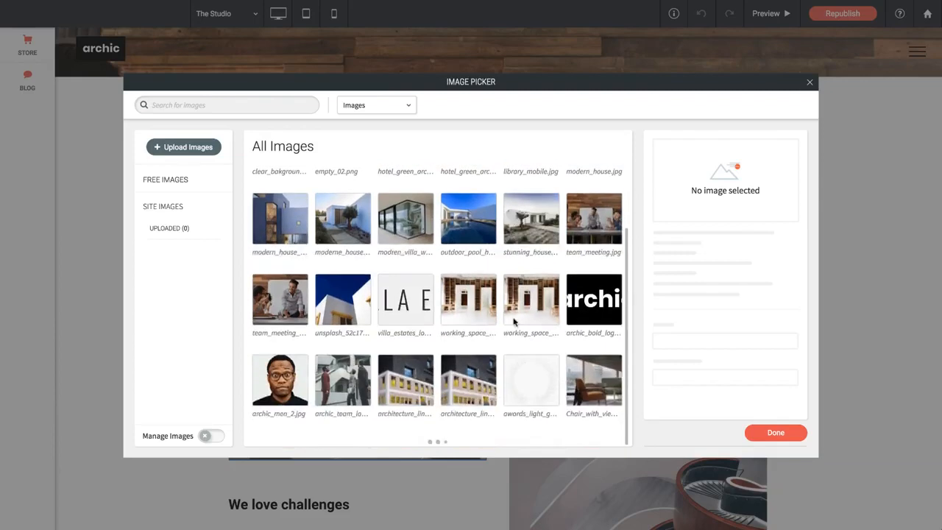
left_click(406, 381)
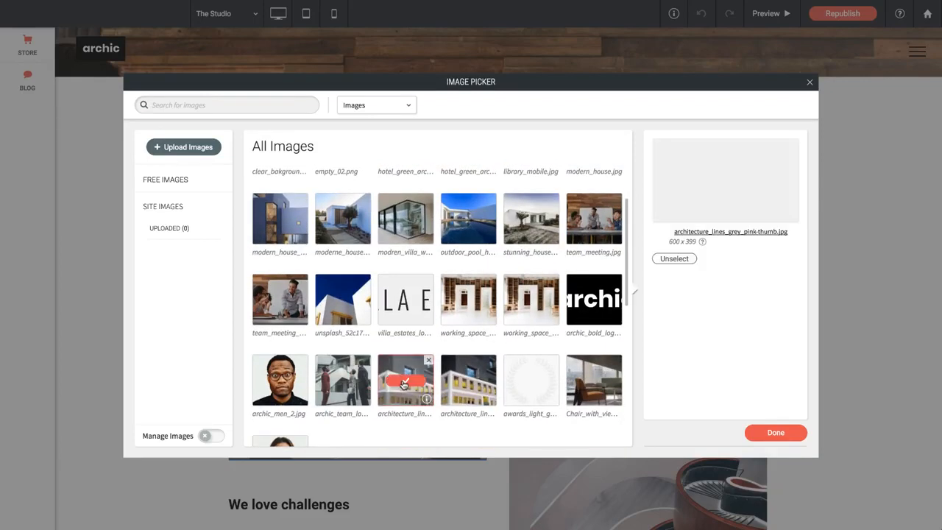
left_click(775, 433)
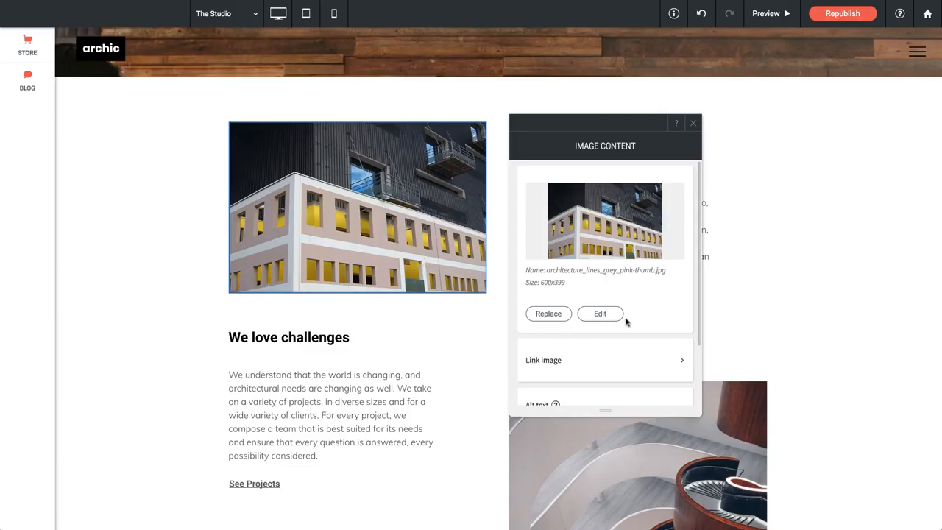
- Save the new building image from the photo editor without edits and link it to the existing Home page
left_click(601, 314)
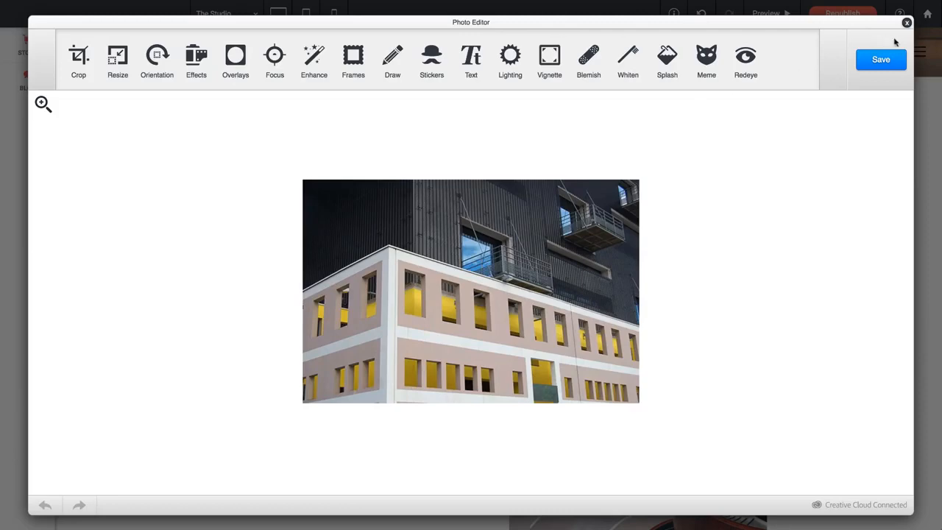
left_click(888, 64)
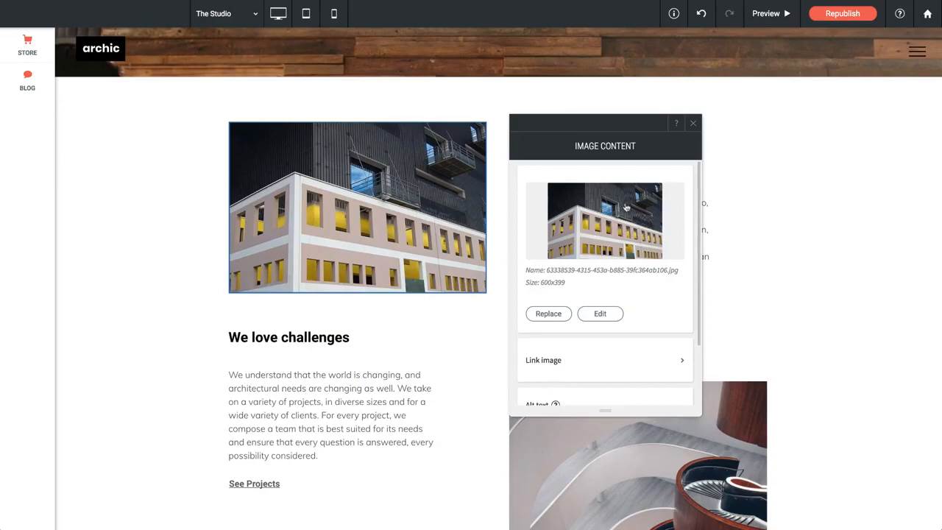
scroll(625, 207, "down", 2)
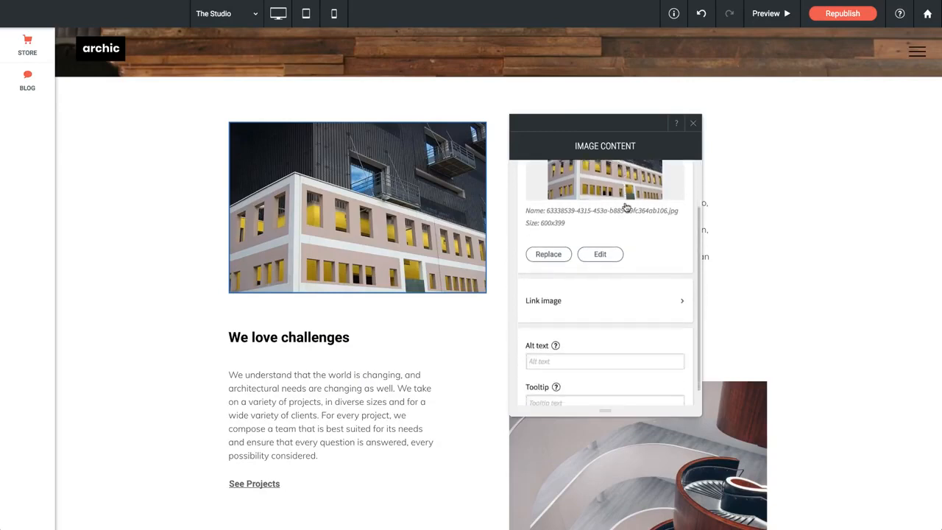
left_click(550, 287)
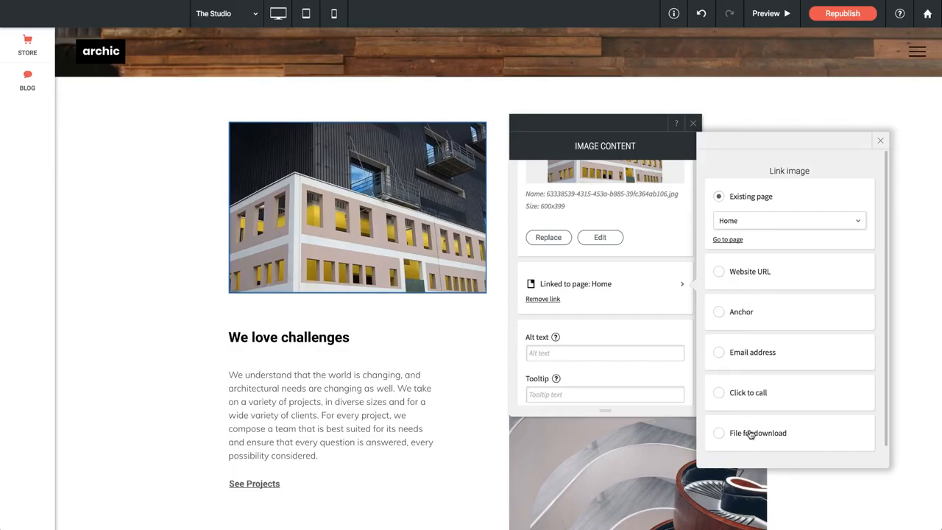
left_click(880, 140)
- Read the help for the building image's alt text, then close the image's content settings
scroll(599, 313, "down", 1)
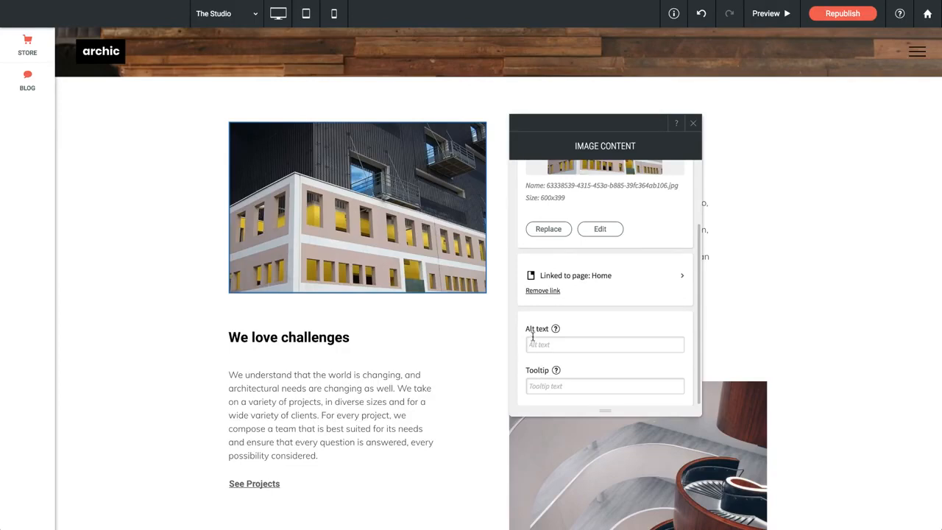
mouse_move(555, 331)
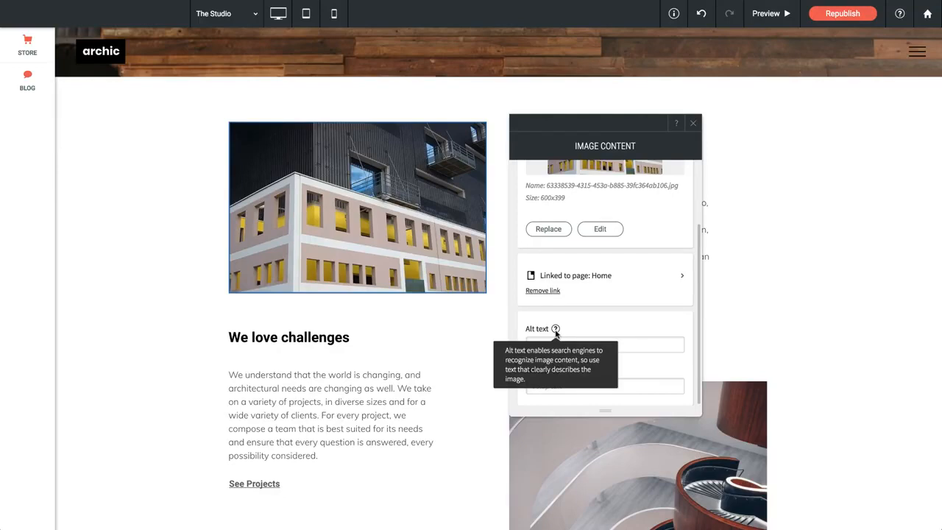
scroll(581, 330, "up", 3)
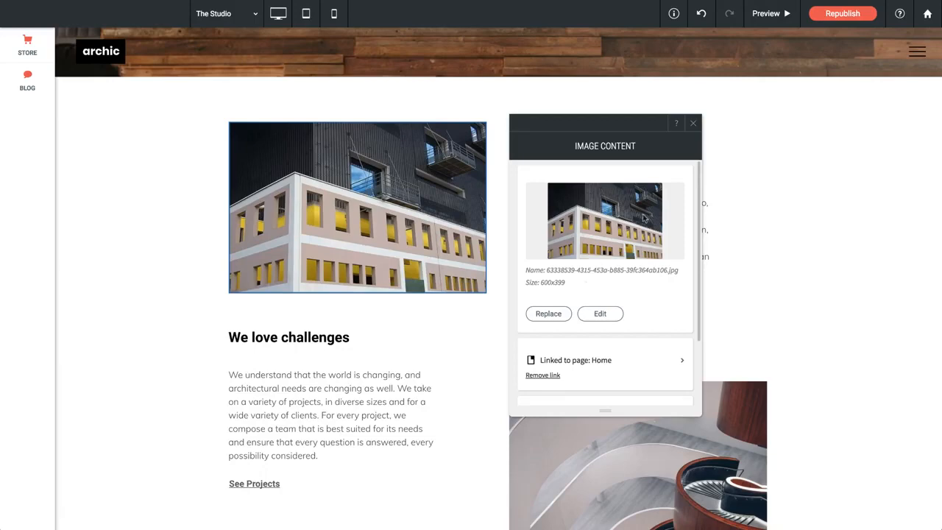
left_click(693, 125)
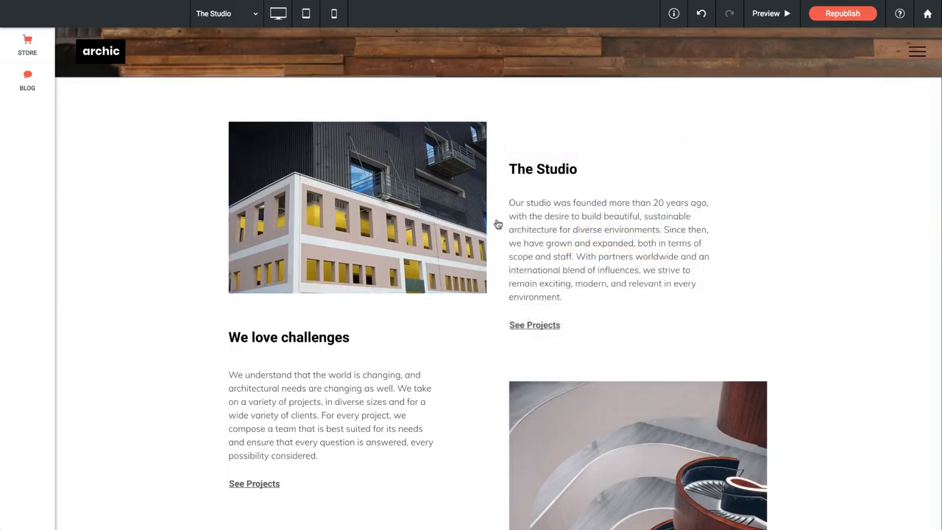
- Open the content of the Our Experts photo gallery and move the third portrait into second place
scroll(463, 239, "down", 3)
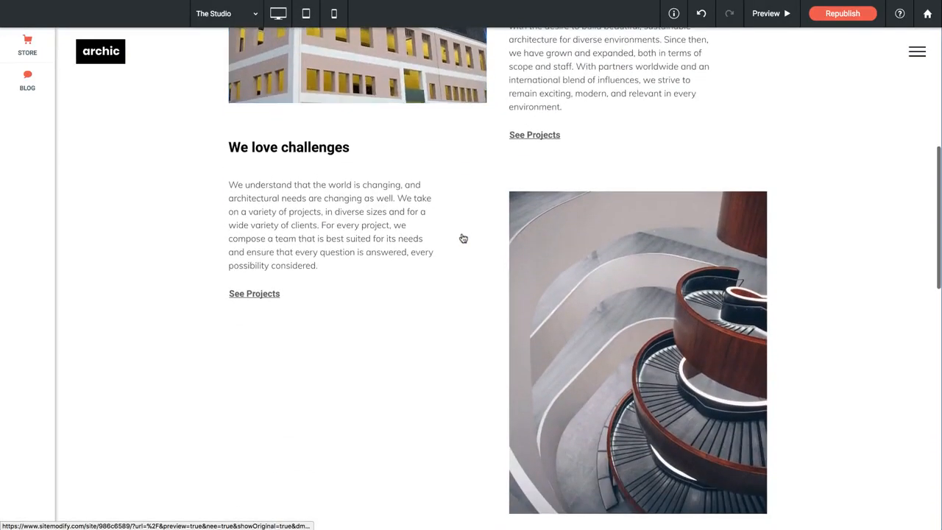
scroll(463, 239, "down", 10)
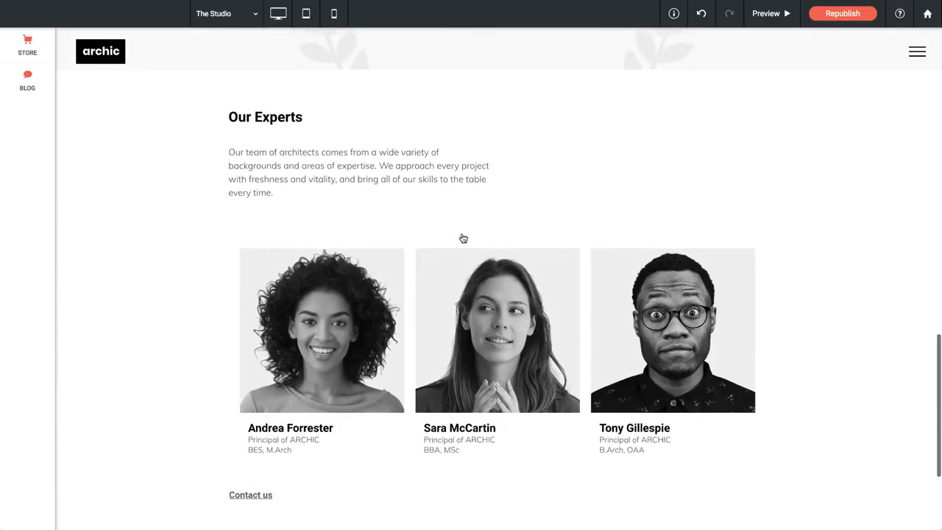
scroll(463, 238, "down", 1)
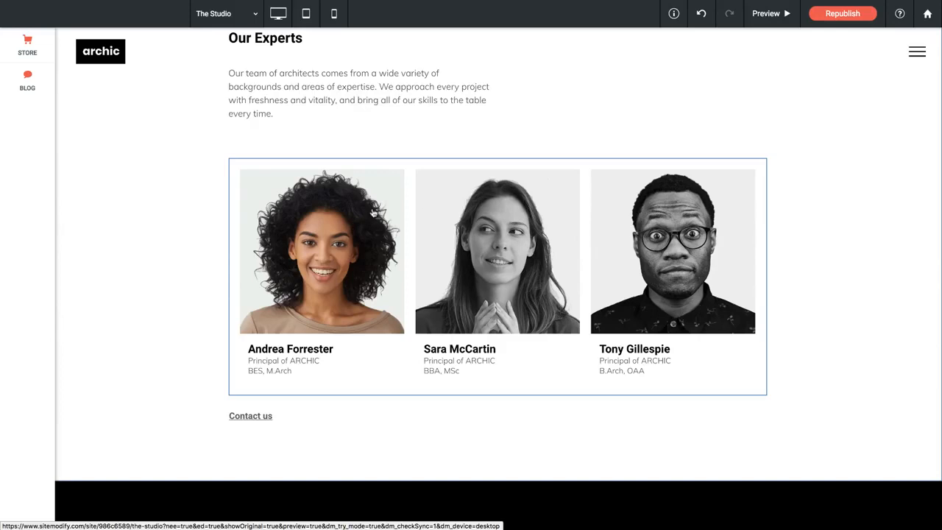
left_click(373, 212)
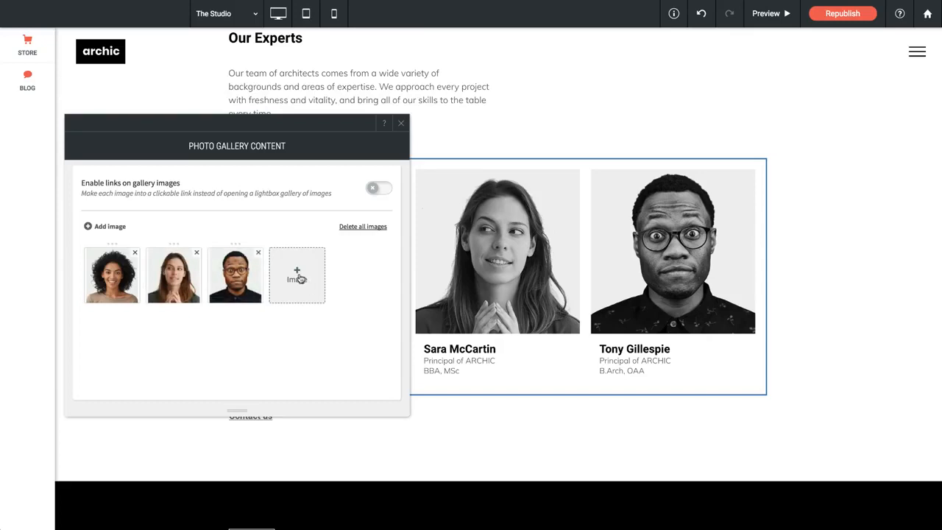
left_click(299, 278)
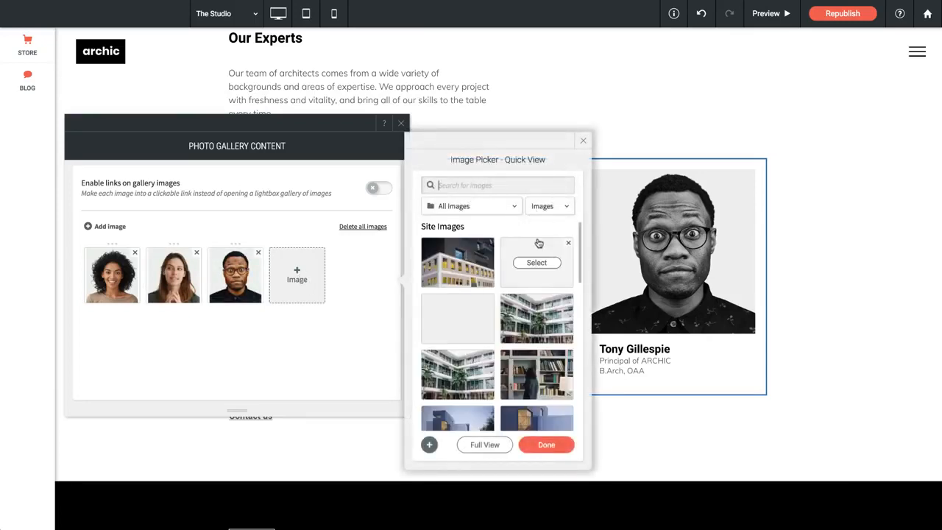
left_click(582, 141)
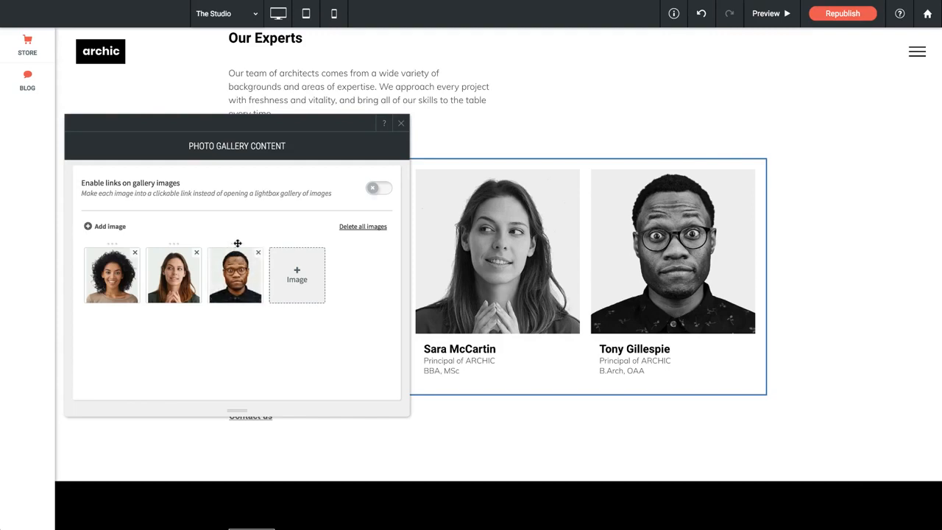
left_click_drag(237, 243, 182, 242)
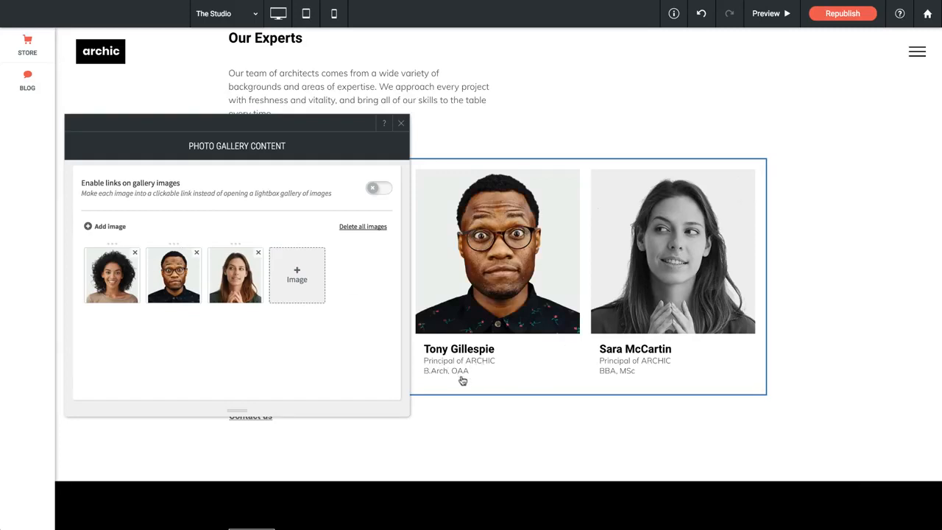
- Replace the surname in the title of the second gallery portrait and close its image settings
left_click(171, 289)
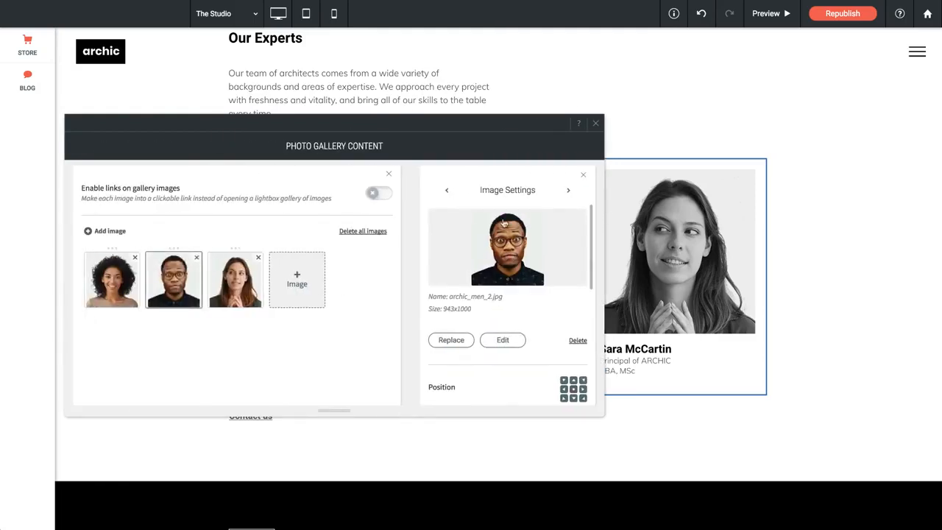
scroll(509, 276, "down", 3)
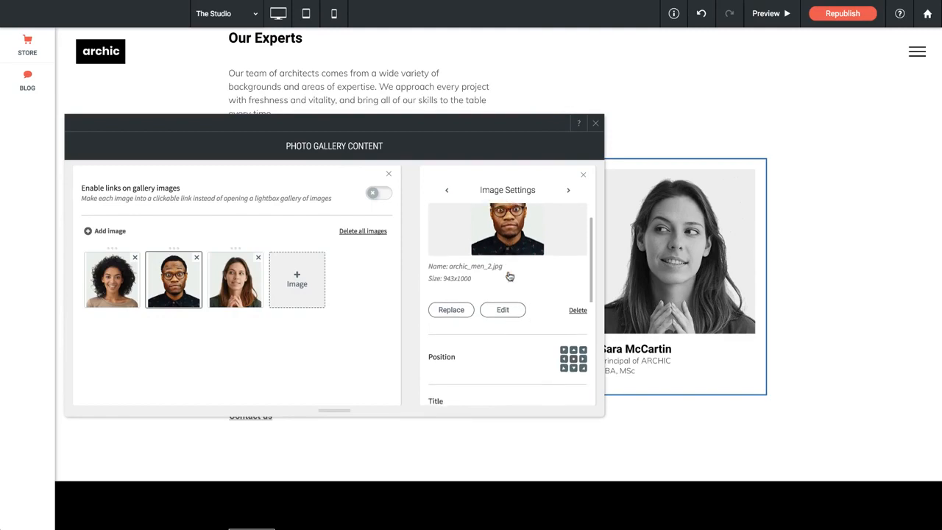
scroll(509, 276, "down", 3)
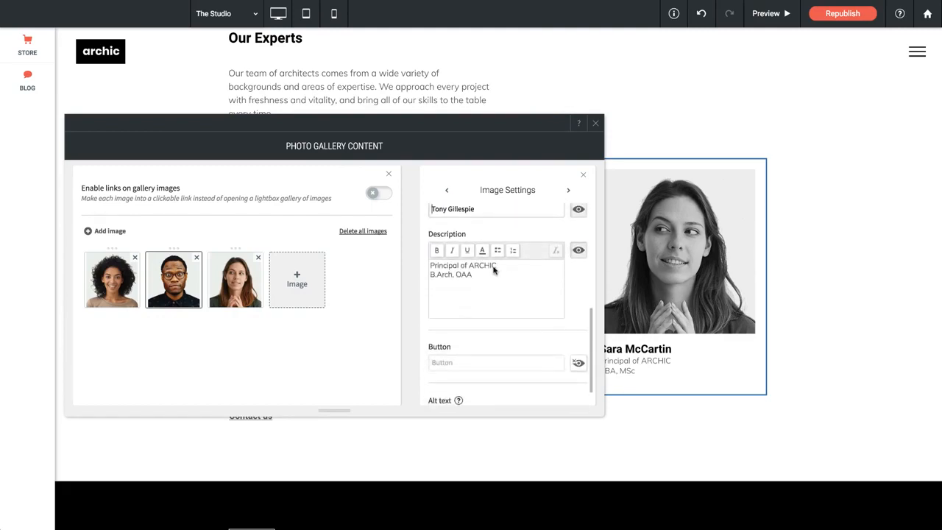
scroll(493, 270, "up", 1)
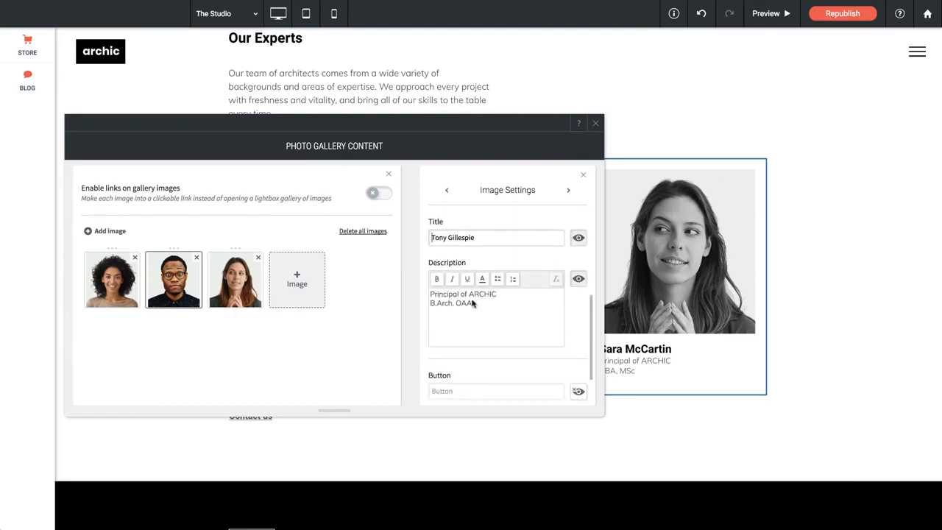
scroll(471, 281, "down", 1)
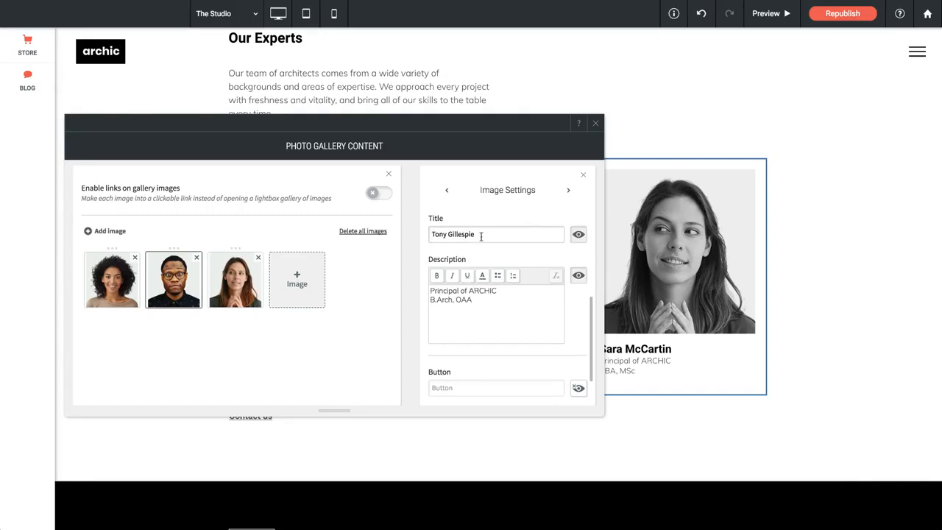
left_click_drag(478, 236, 448, 237)
type("Smith")
left_click(582, 174)
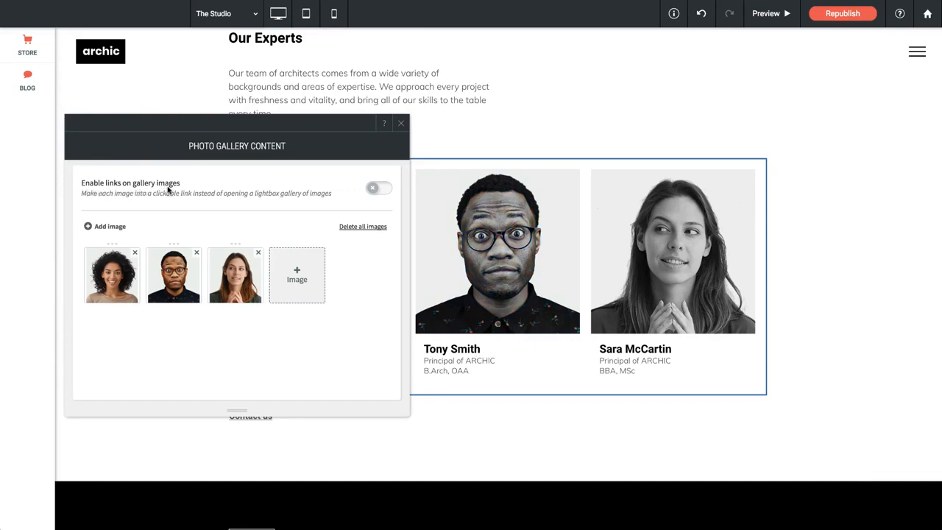
- Enable links on the gallery images, review the link options for the second portrait, and close the gallery content
left_click(378, 192)
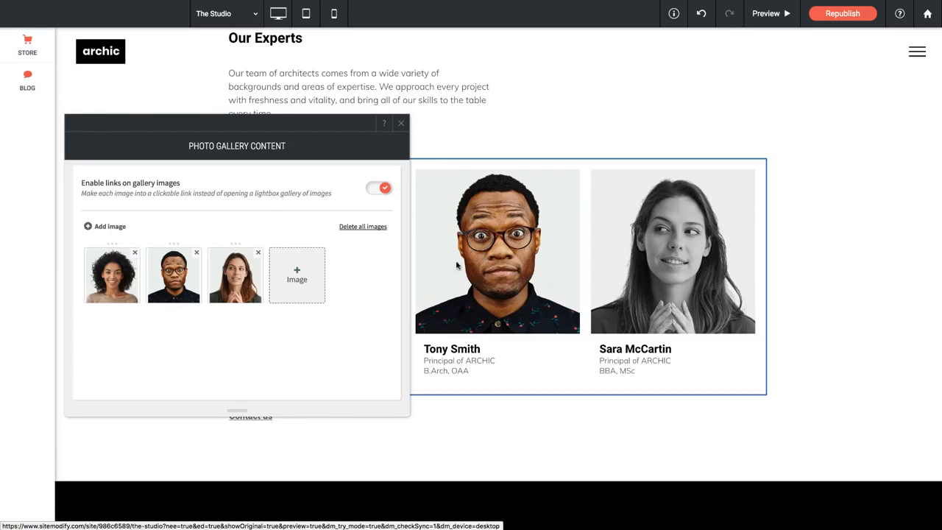
left_click(178, 283)
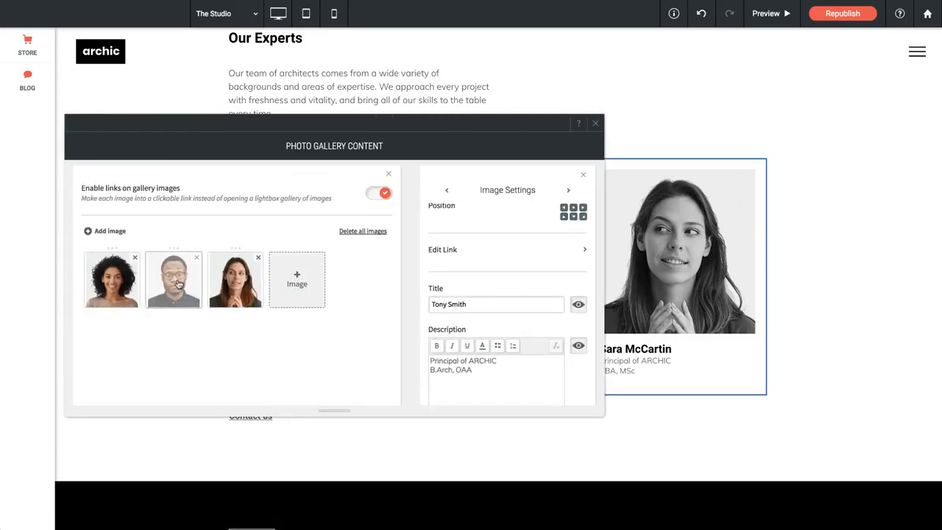
left_click(446, 252)
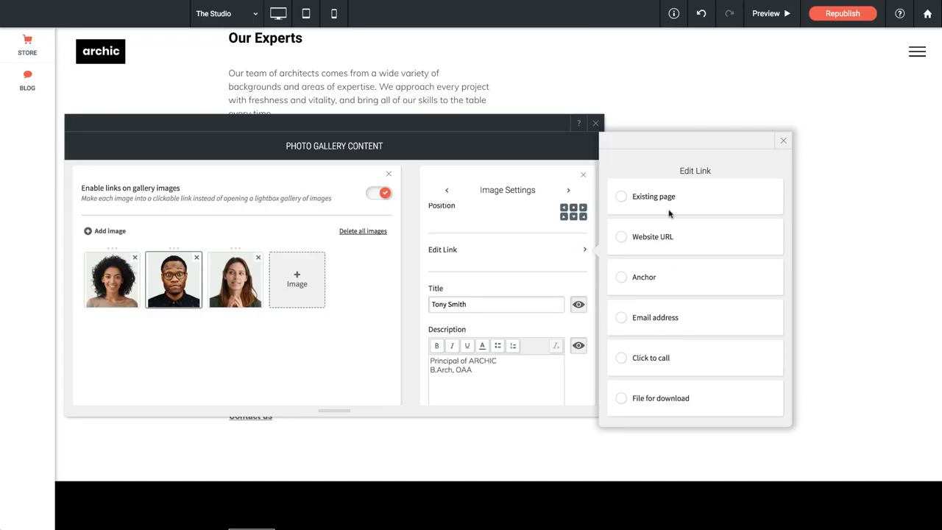
left_click(785, 142)
scroll(485, 265, "up", 3)
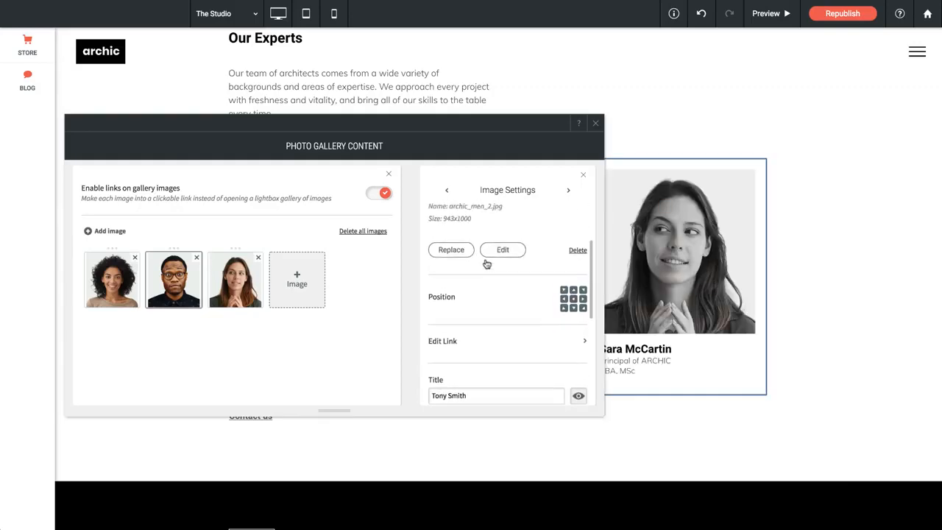
scroll(486, 265, "up", 3)
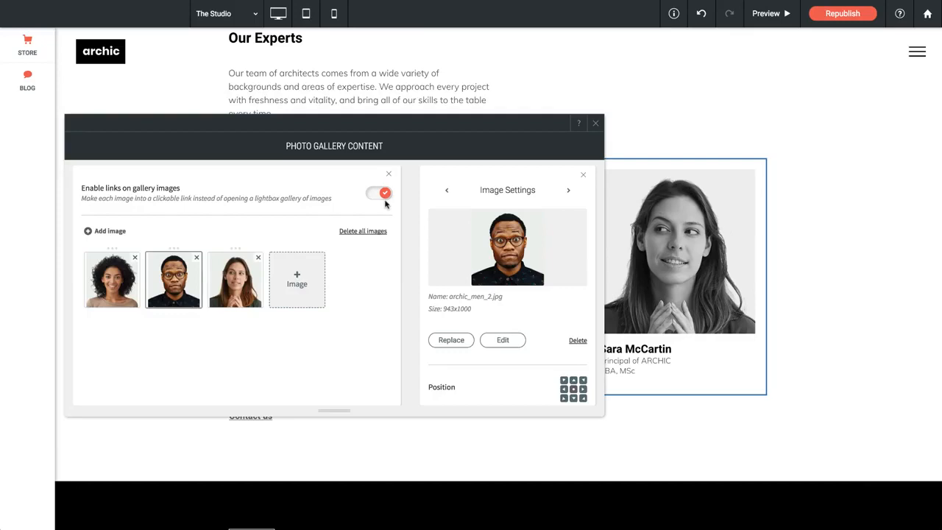
left_click(598, 126)
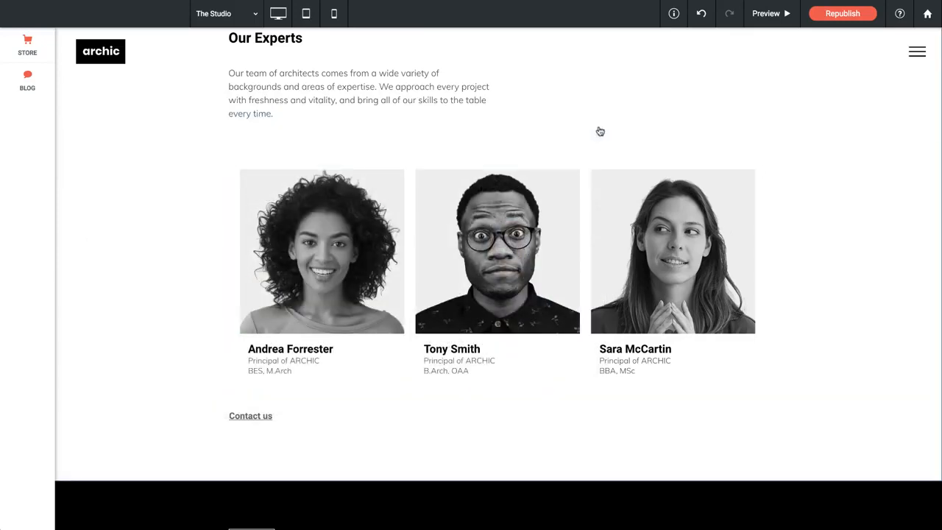
- Republish the site with the latest changes
left_click(842, 13)
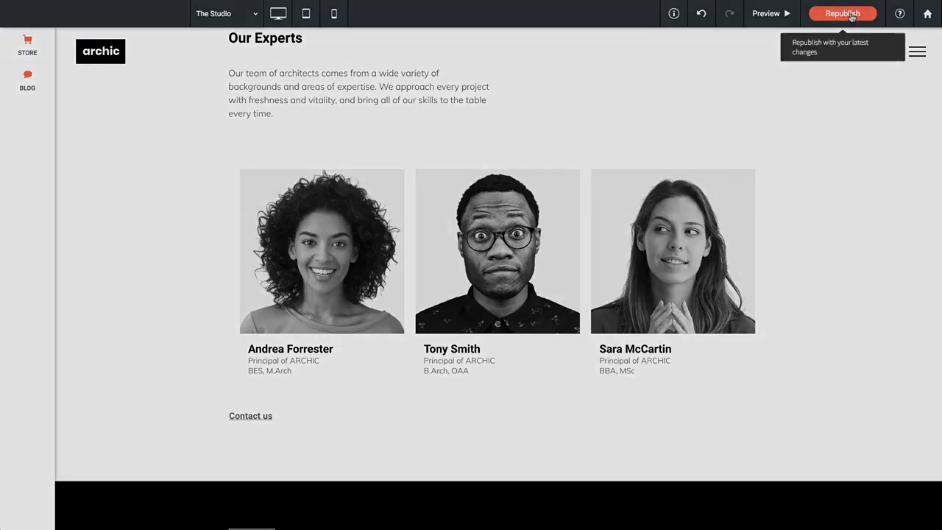